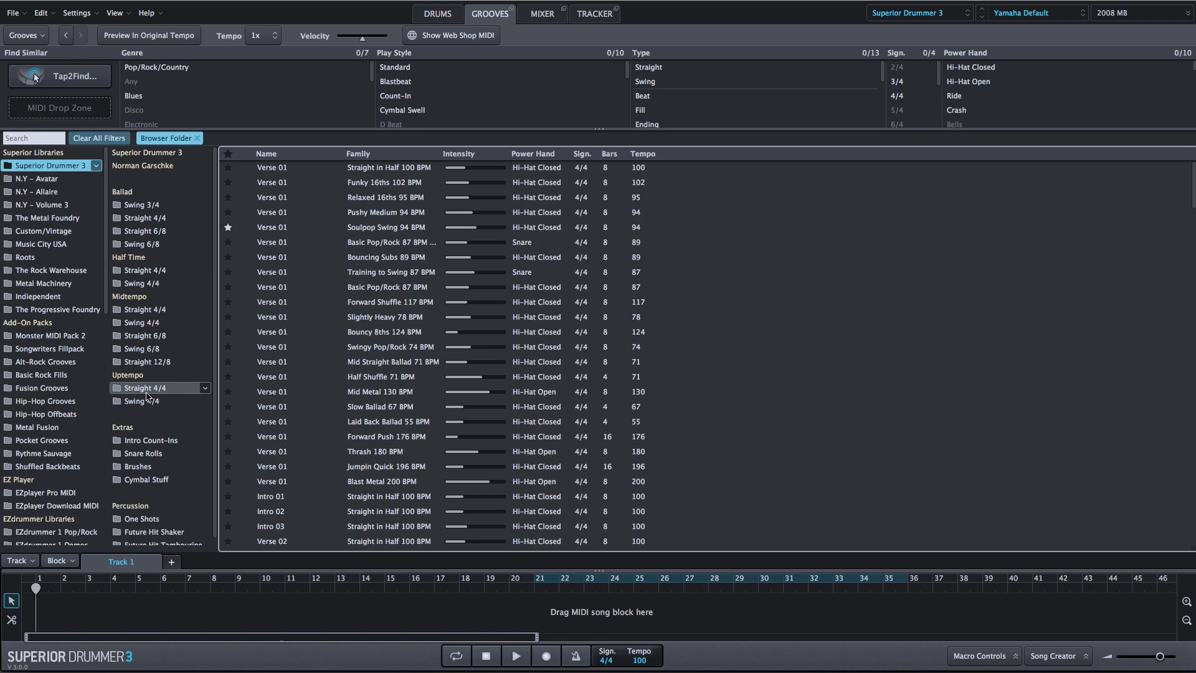
Browse Midtempo Swing 4/4 > Soulpop Swing 94 BPM > Verse and drag Verse 02 onto the song track.
click(168, 325)
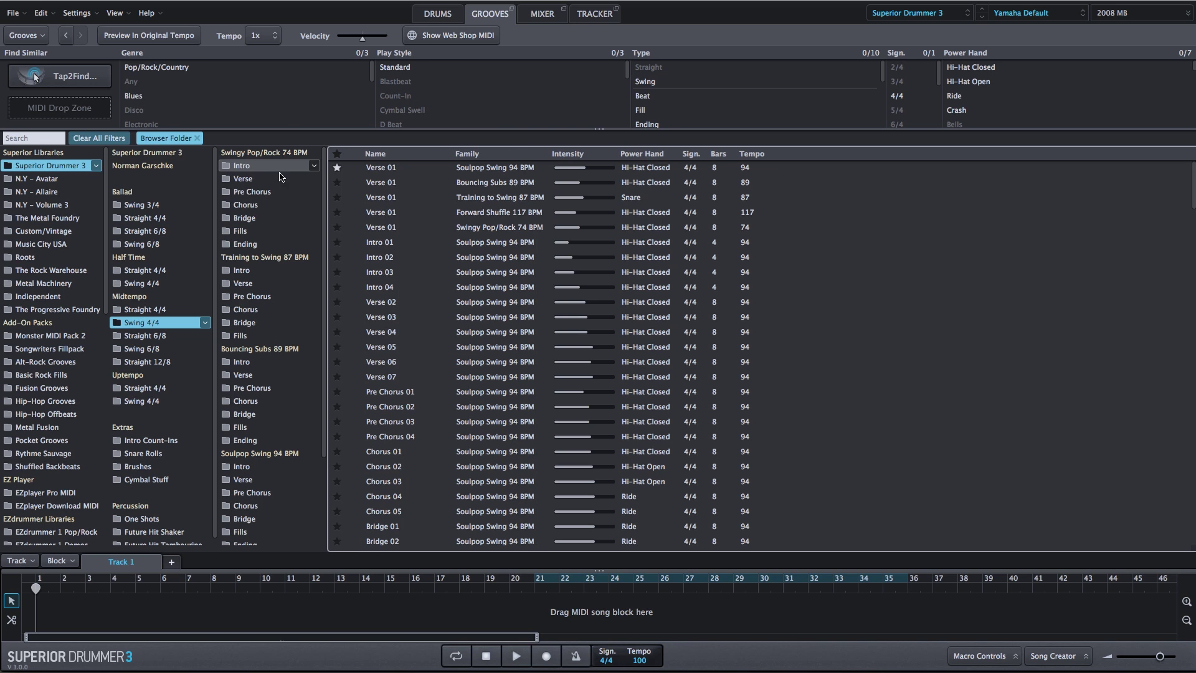
click(274, 480)
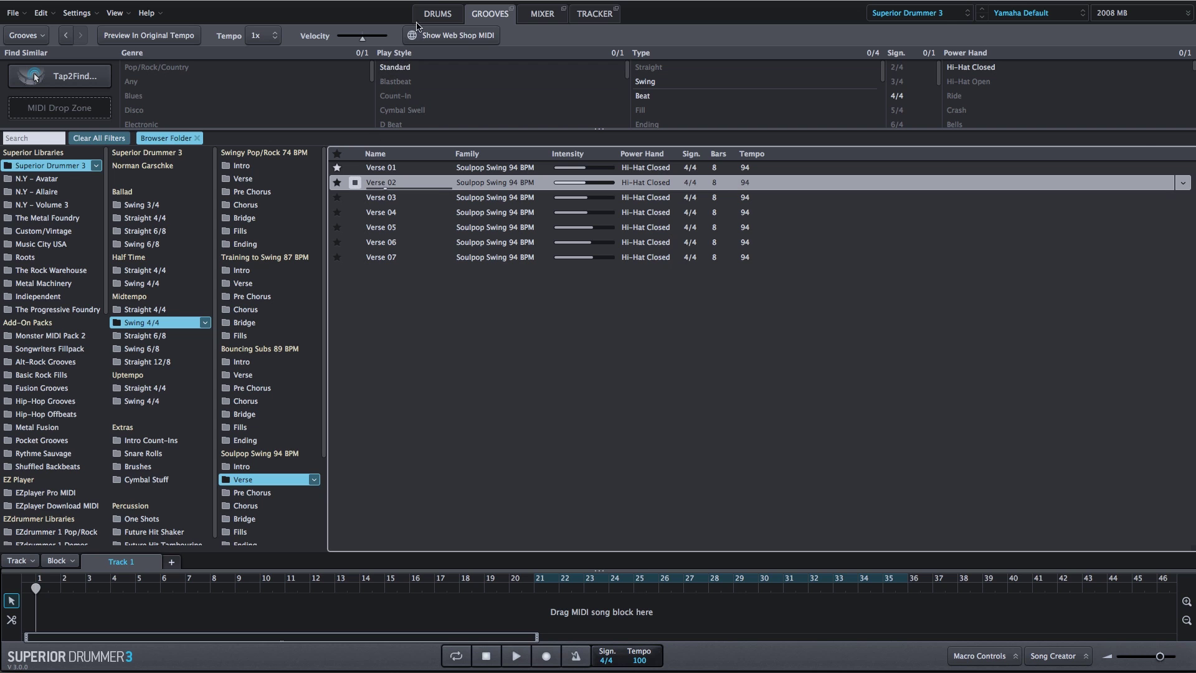
click(434, 14)
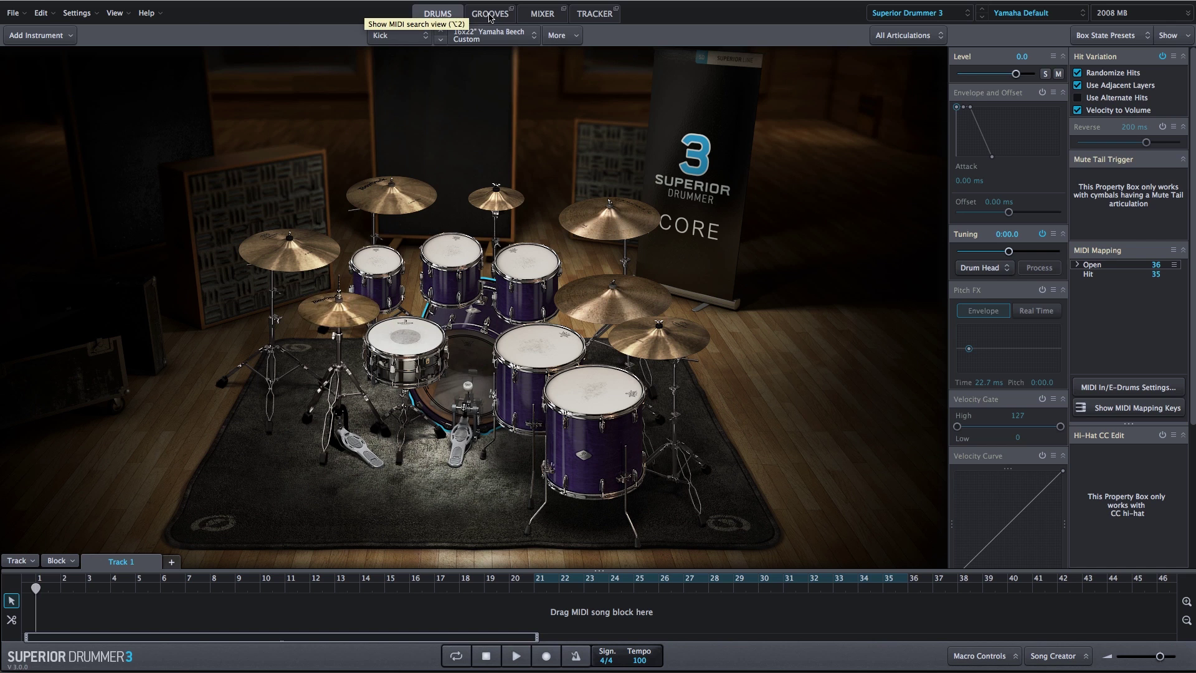
key(alt+2)
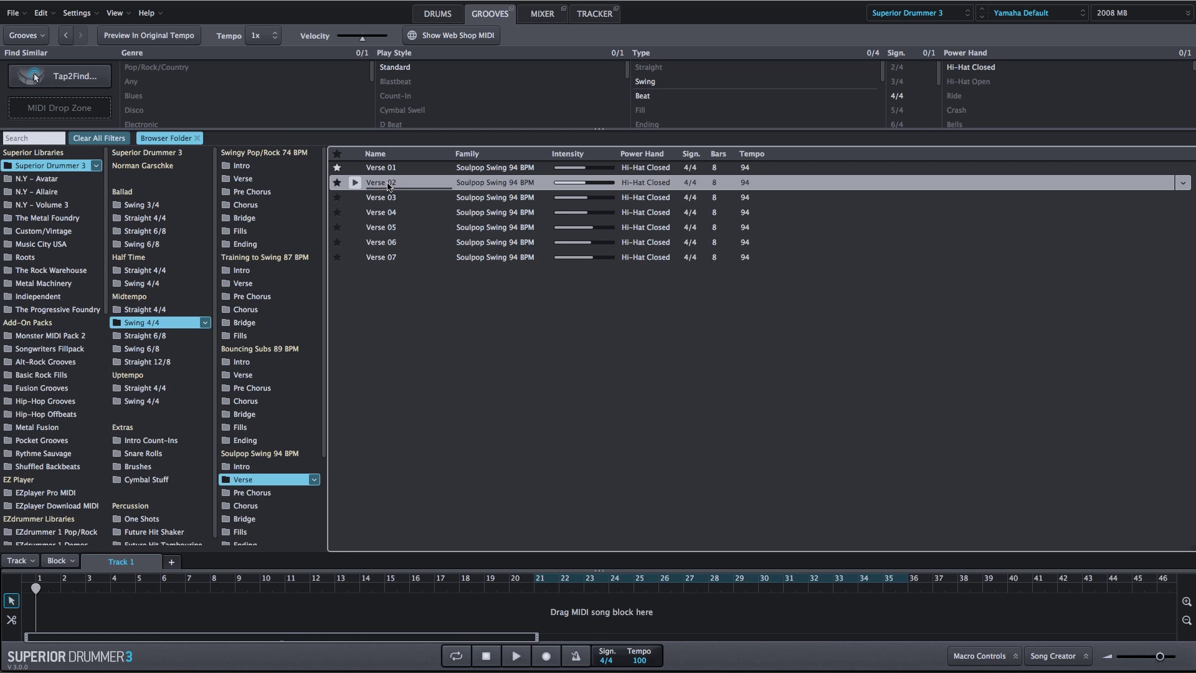
drag(388, 185, 50, 136)
Search grooves for 'funk' and filter to Funky Drummer 99 BPM.
click(39, 135)
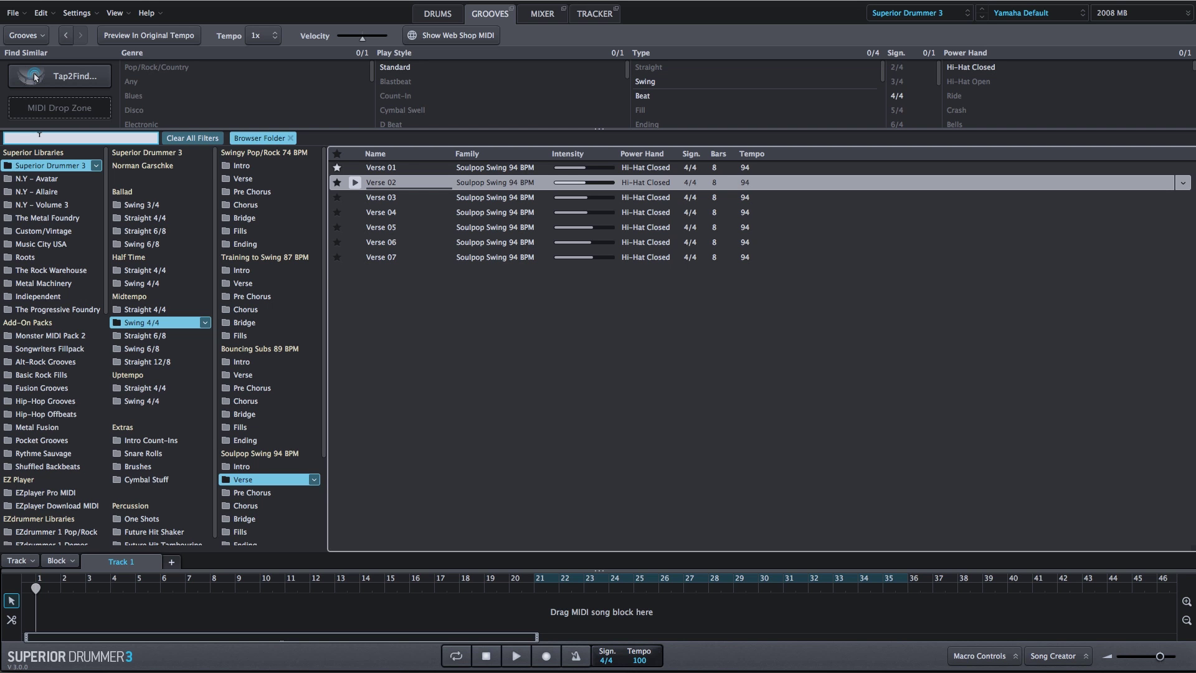
text(funk)
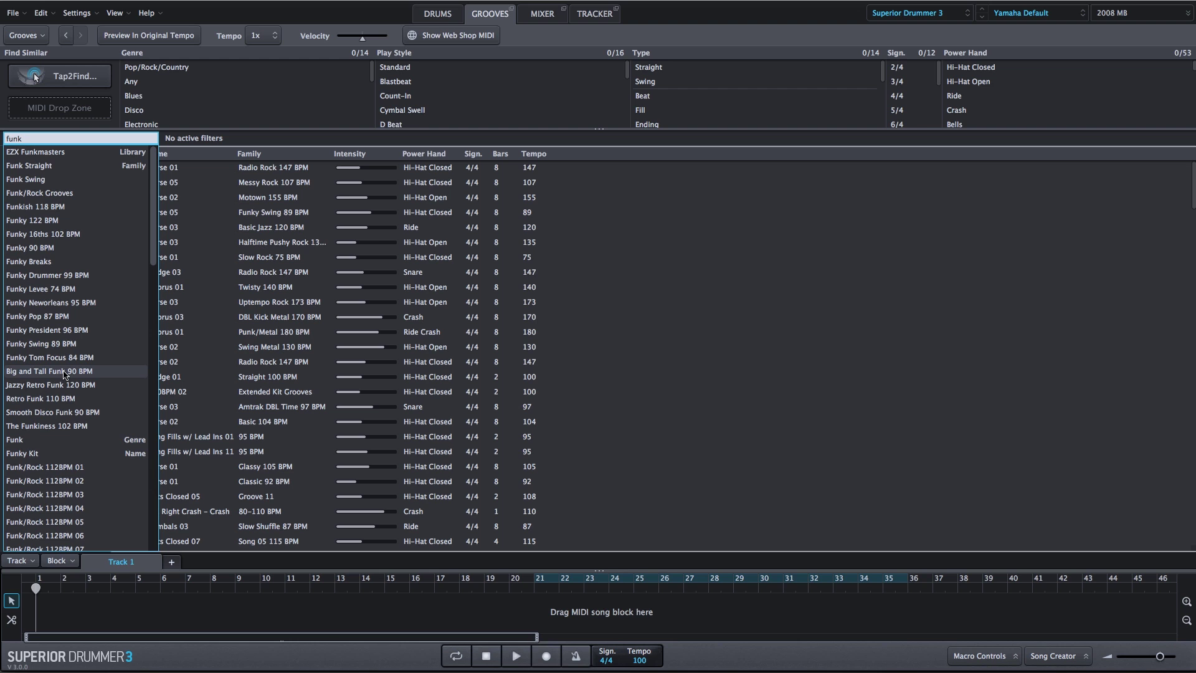
click(57, 275)
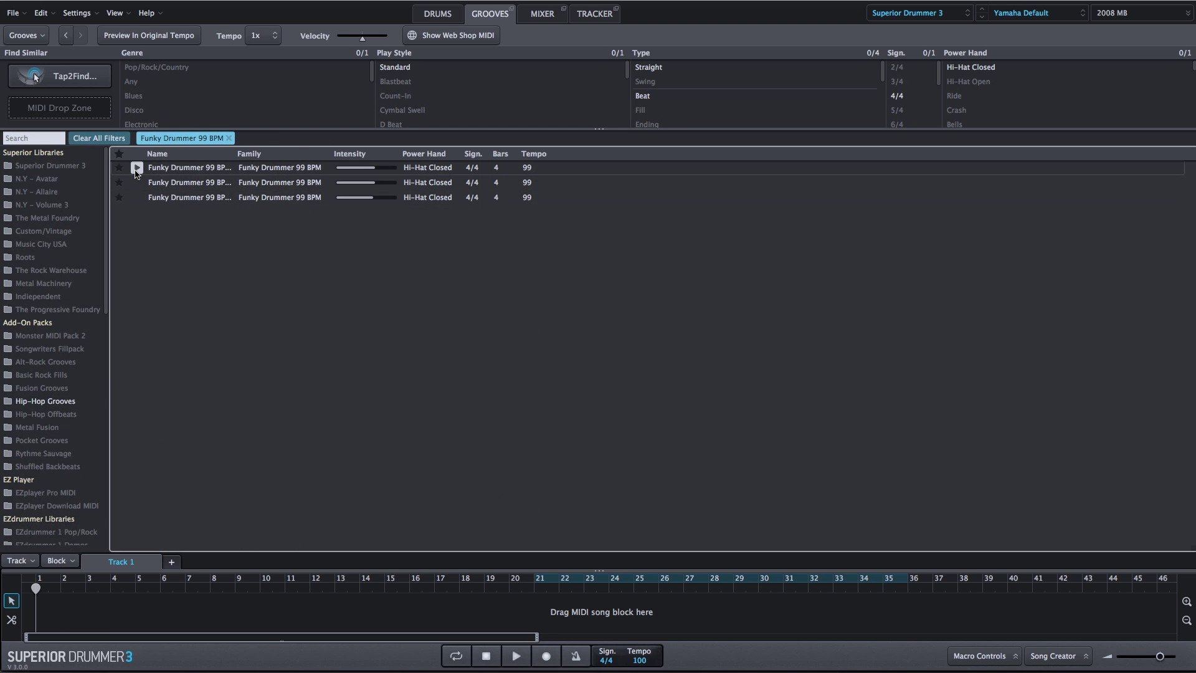
Preview the three Funky Drummer 99 BPM grooves, then clear the filter.
click(137, 171)
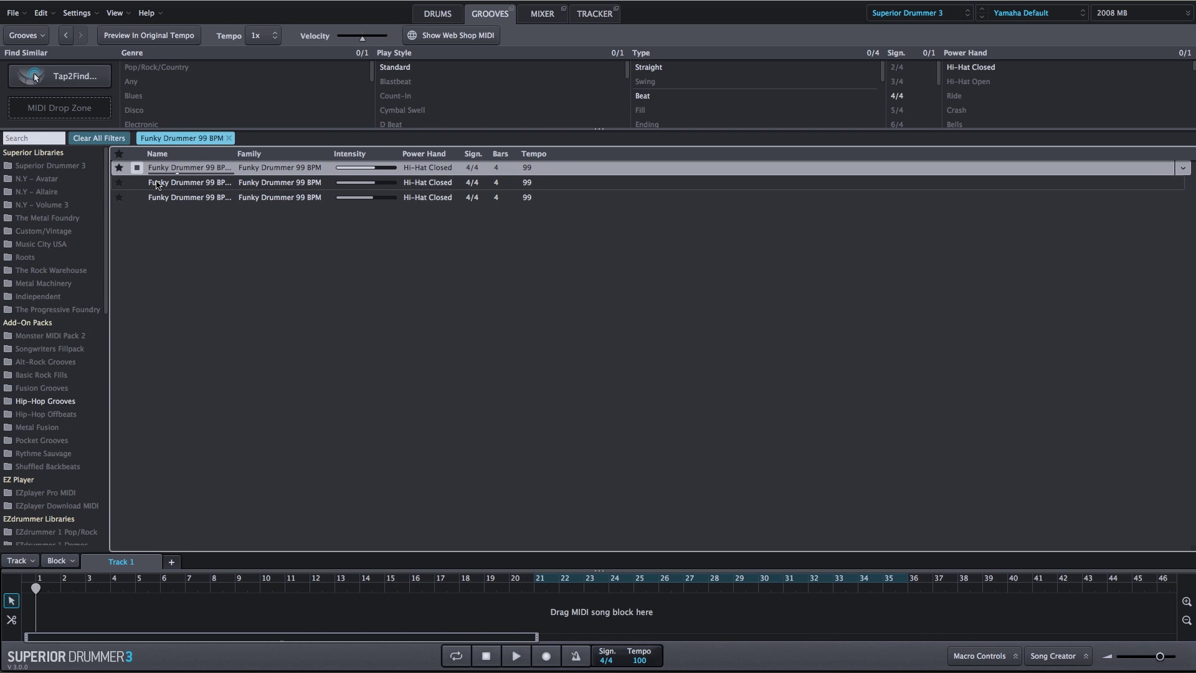
click(157, 185)
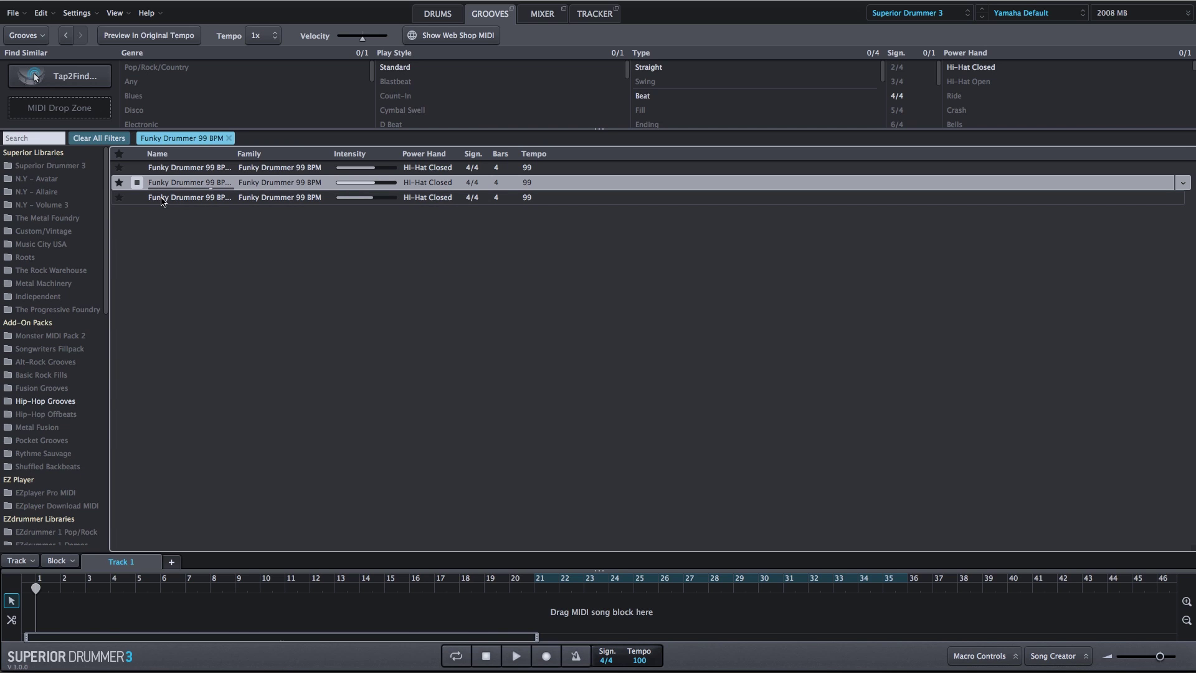
click(161, 199)
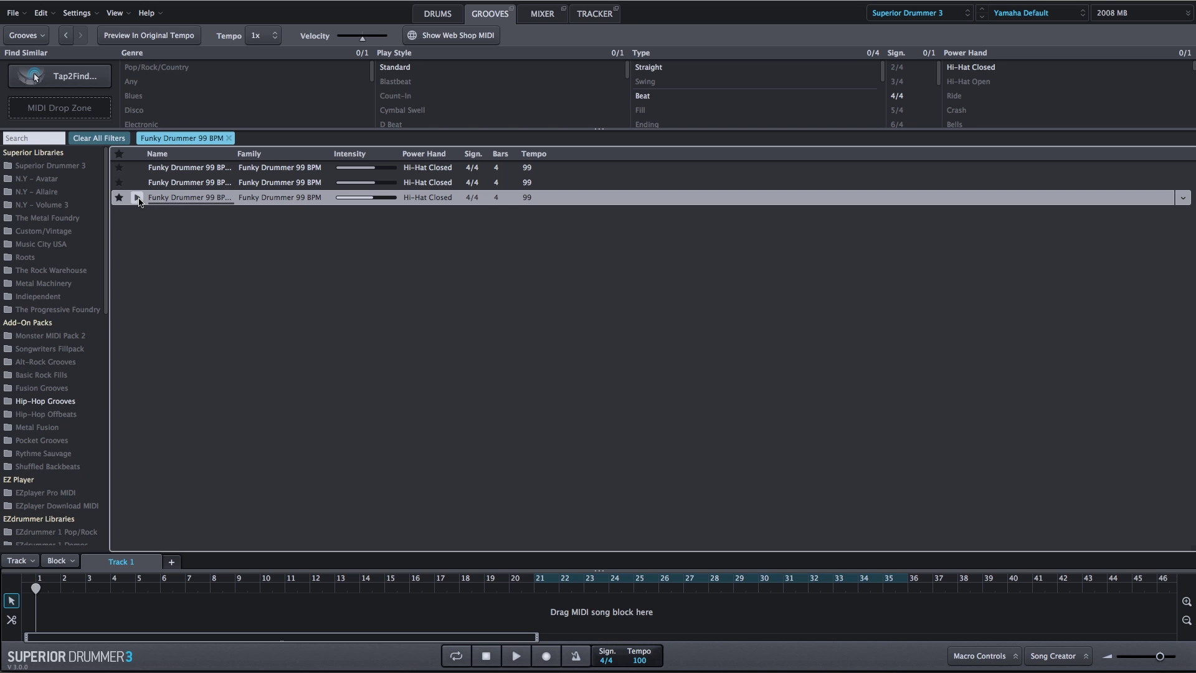
click(99, 138)
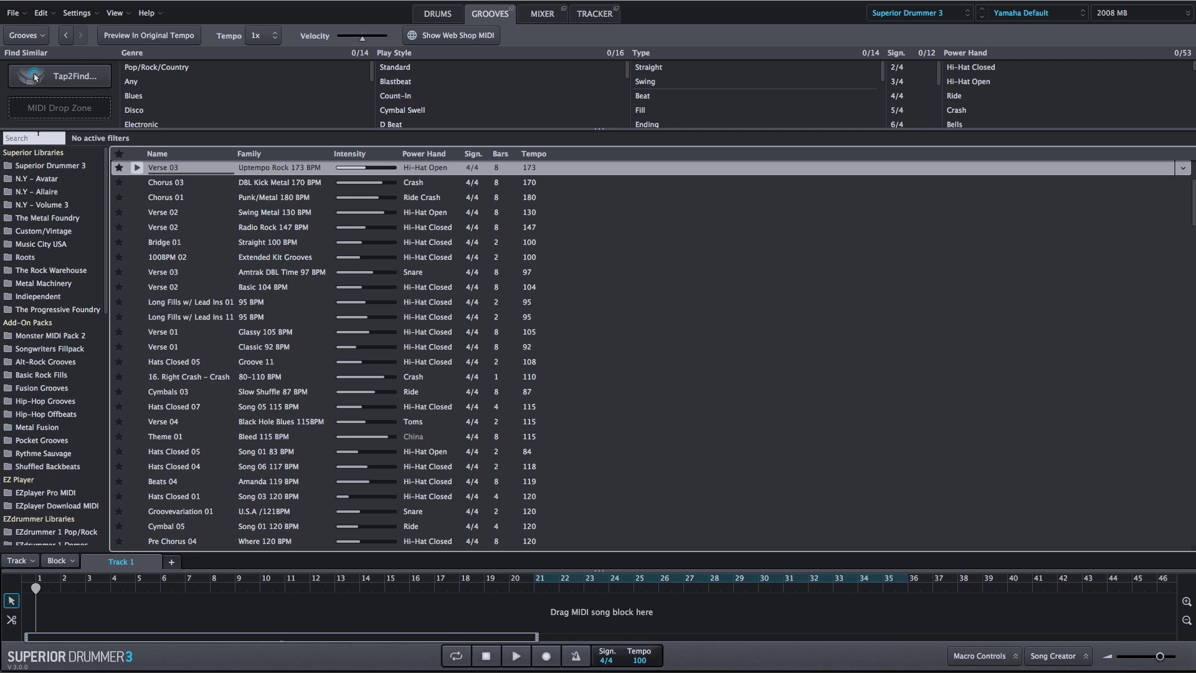
Search 'nashville', filter to EZX Nashville, and open its Sticks, Brushes and Hands folders.
click(38, 135)
text(nashville)
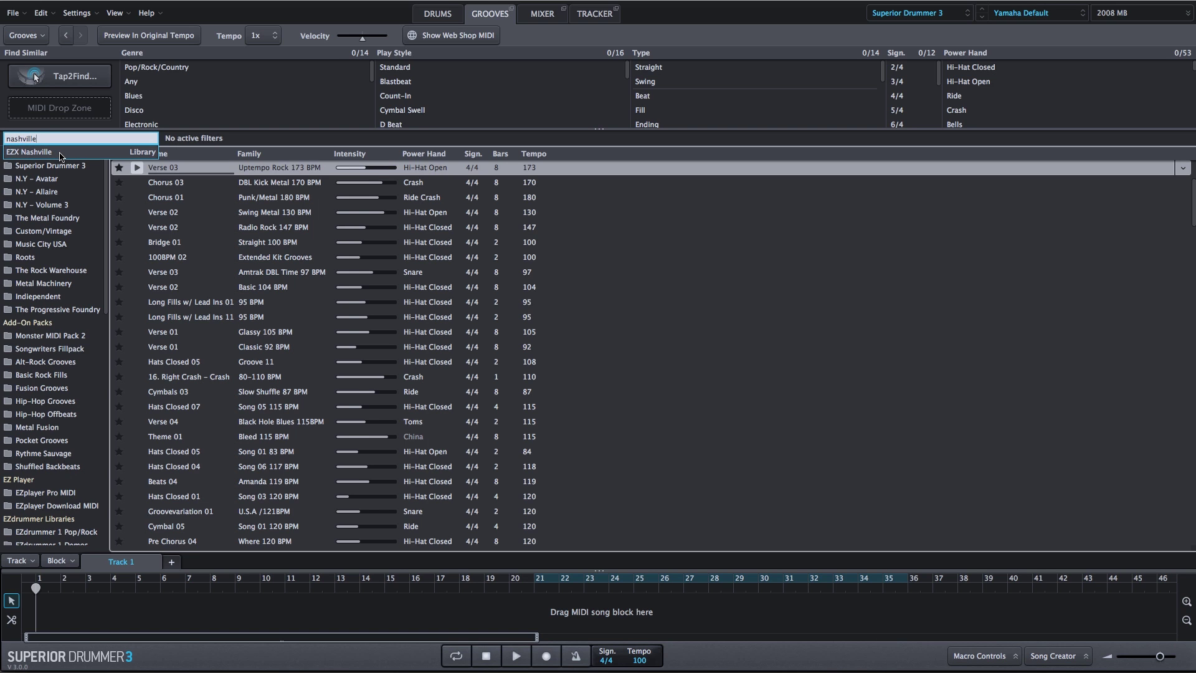
click(61, 153)
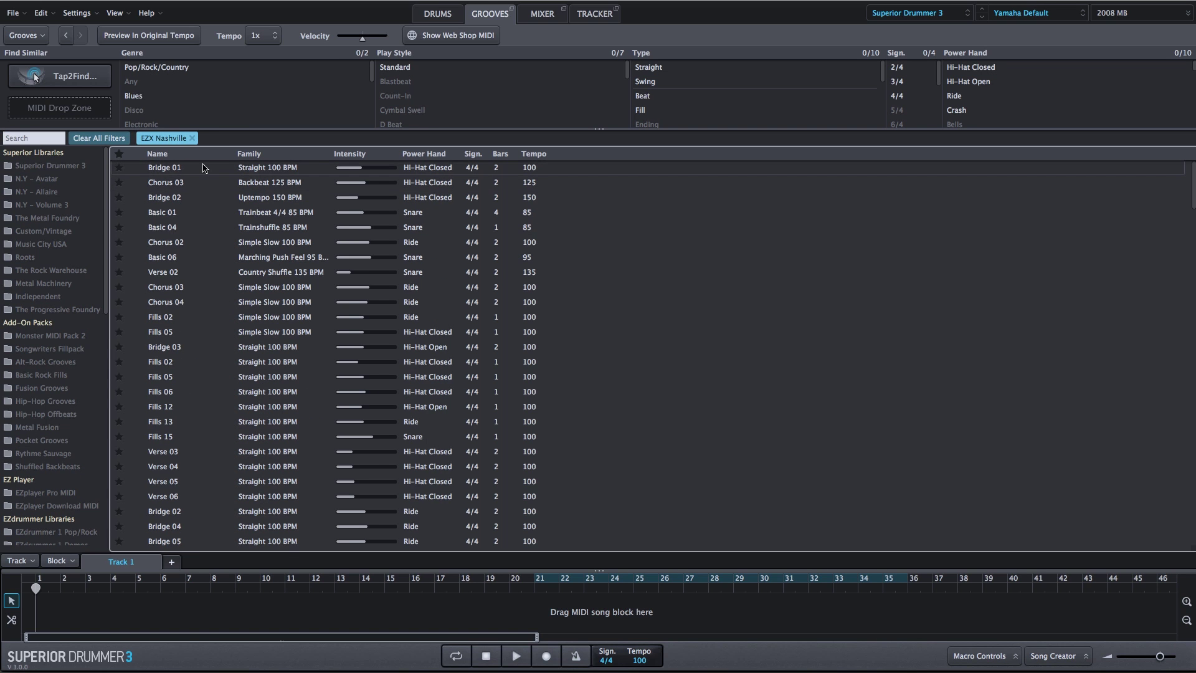
scroll(202, 199, down, 5)
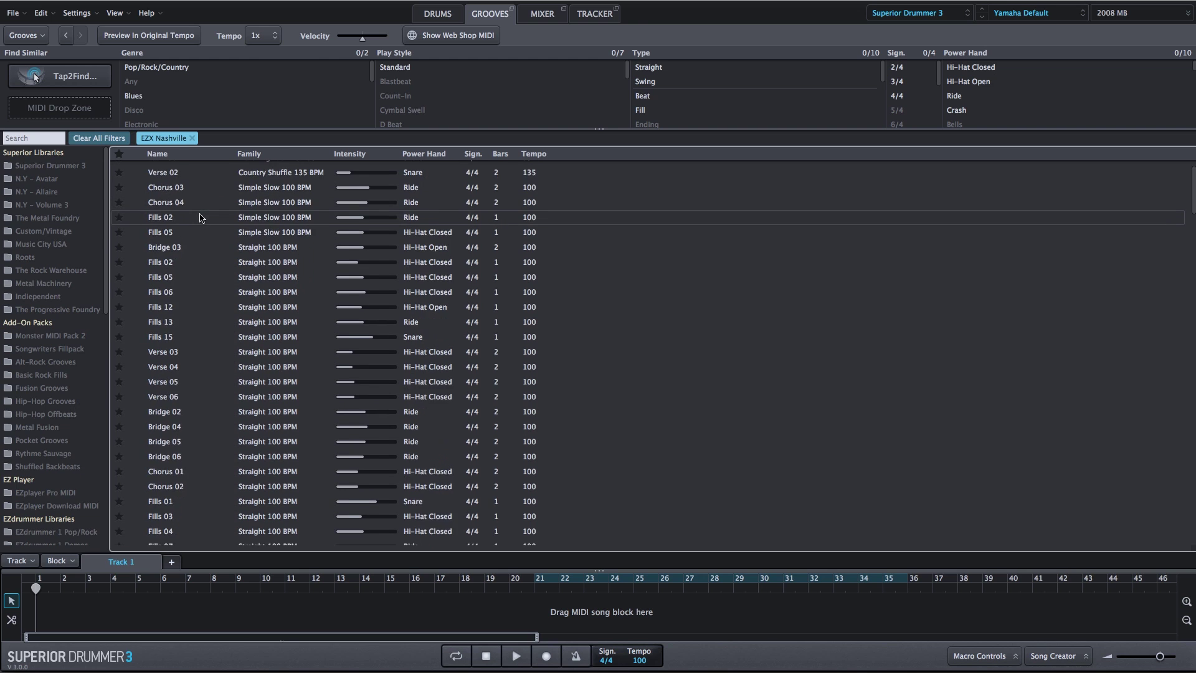
scroll(200, 218, up, 5)
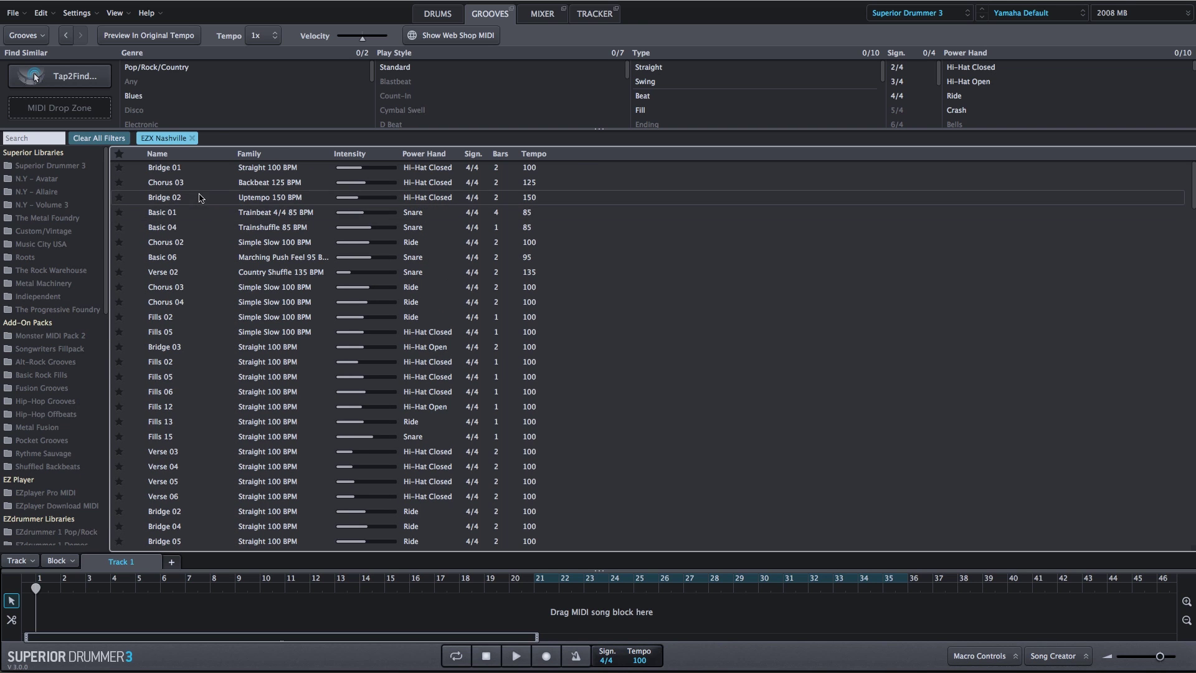
scroll(59, 262, down, 1)
scroll(59, 262, down, 5)
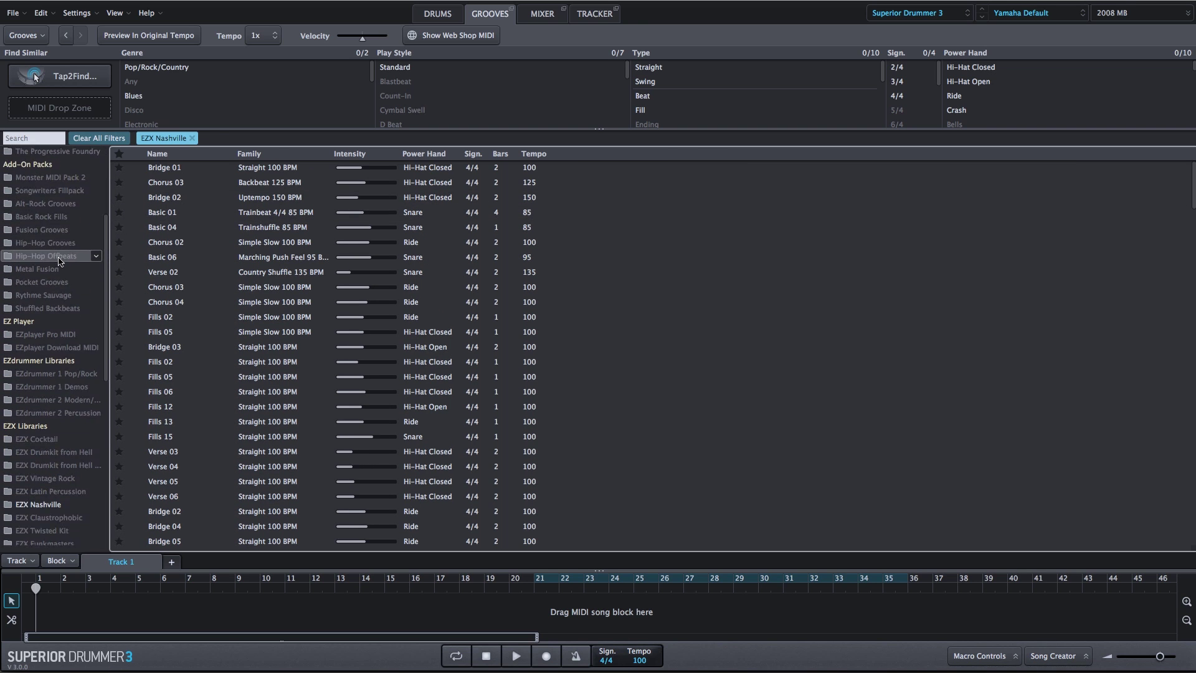
click(44, 493)
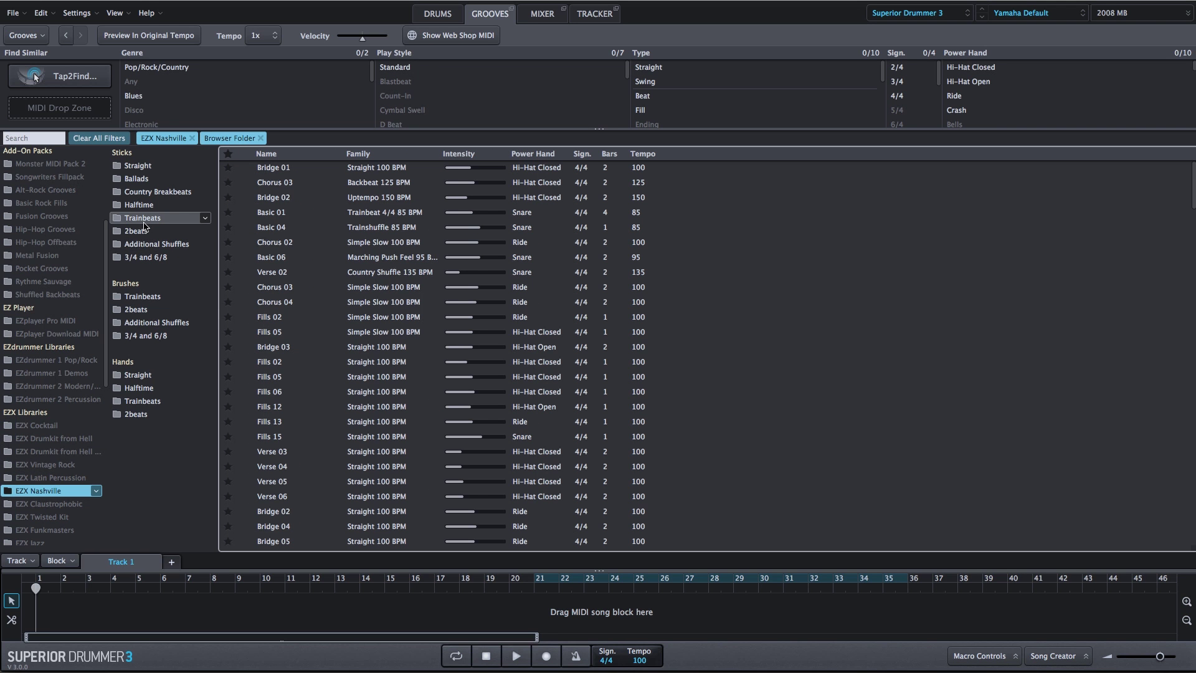
Search 'prog', apply The Progressive Foundry filter, then remove it again.
click(34, 138)
text(prog)
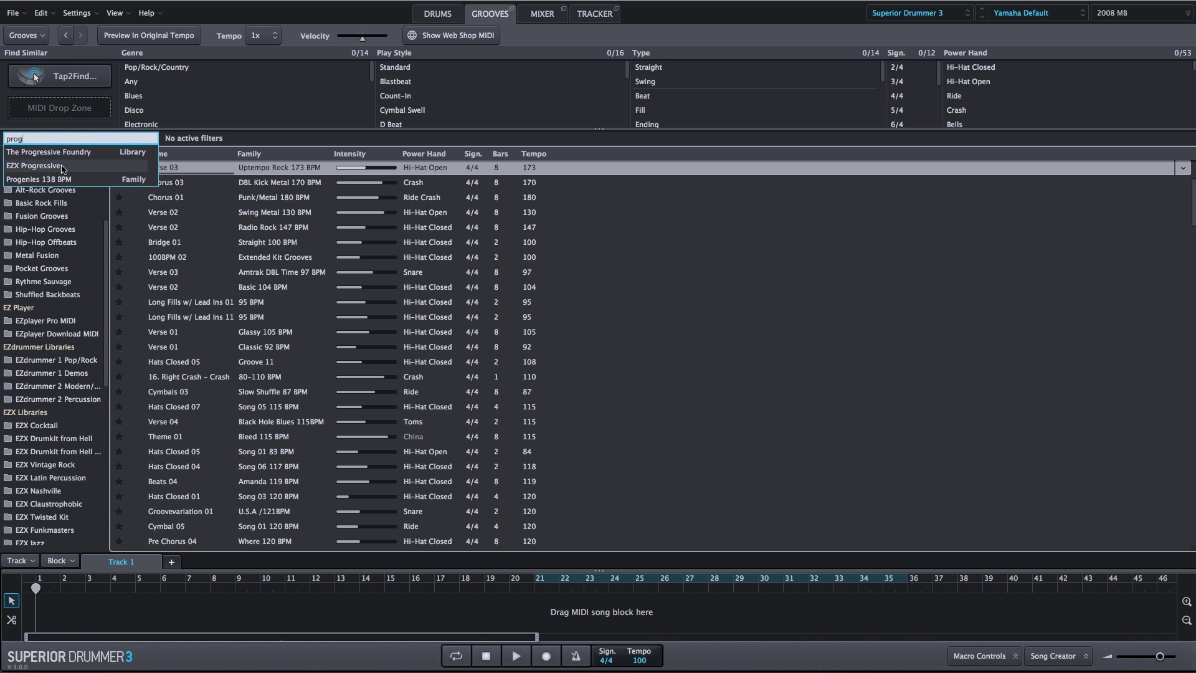
click(80, 152)
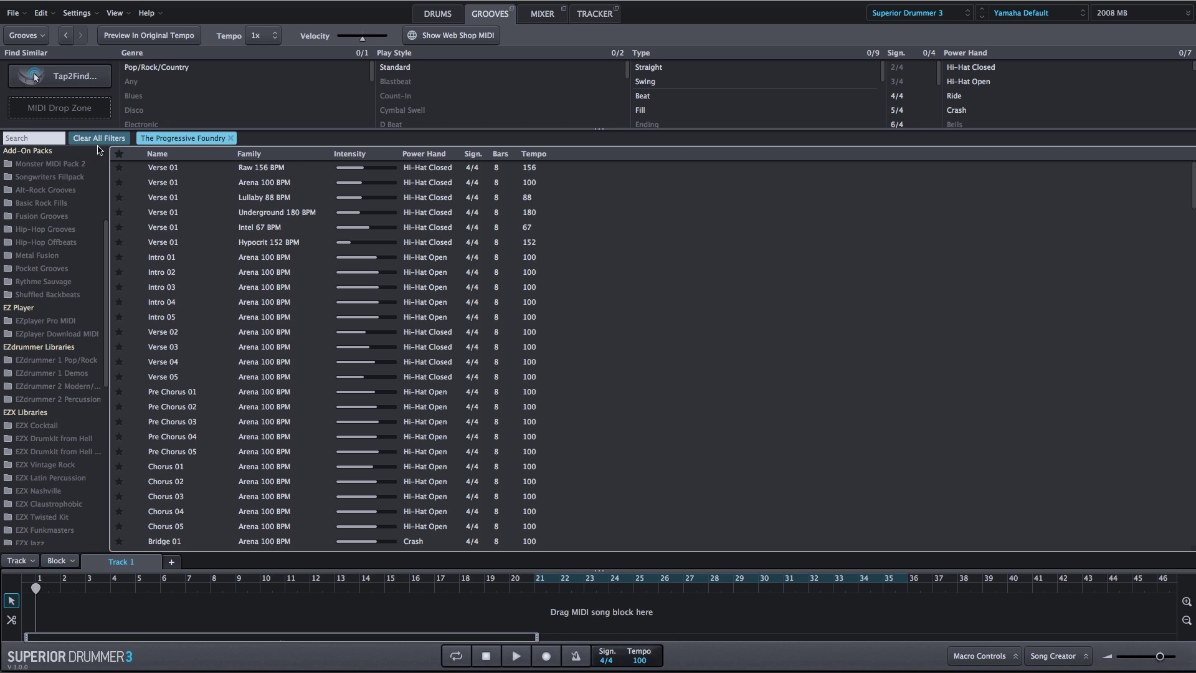
scroll(342, 256, down, 5)
click(231, 137)
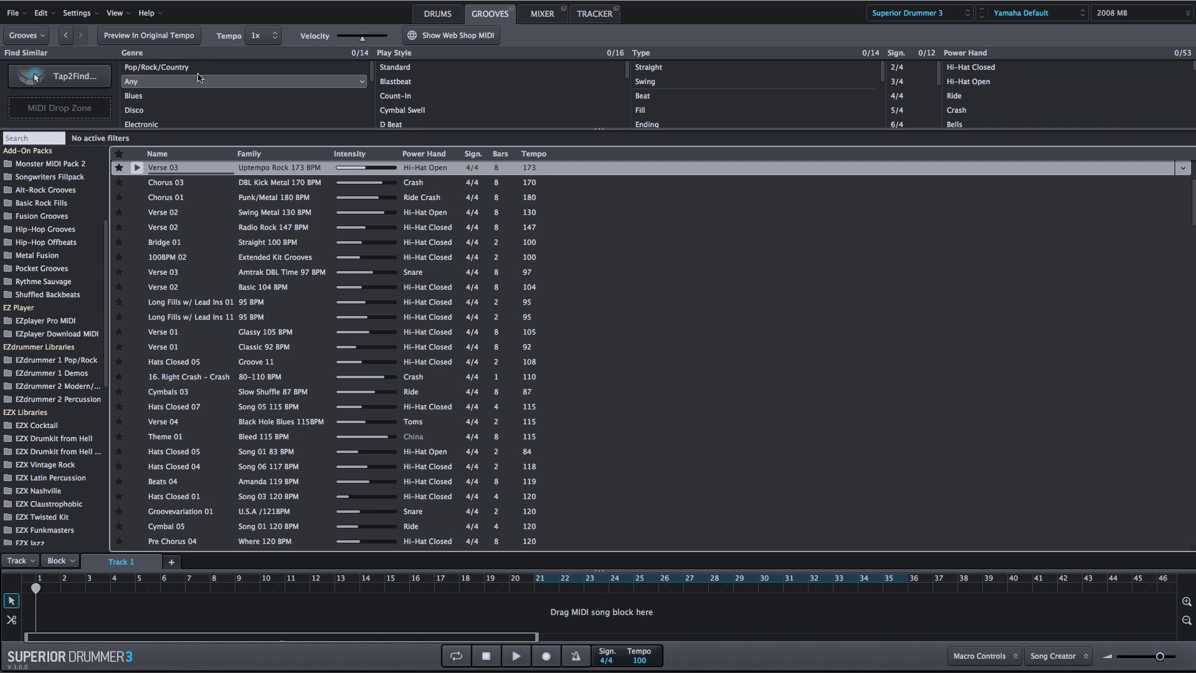
Leave the display options unchanged and filter the grooves to the Funk genre.
click(25, 35)
mouse_move(62, 74)
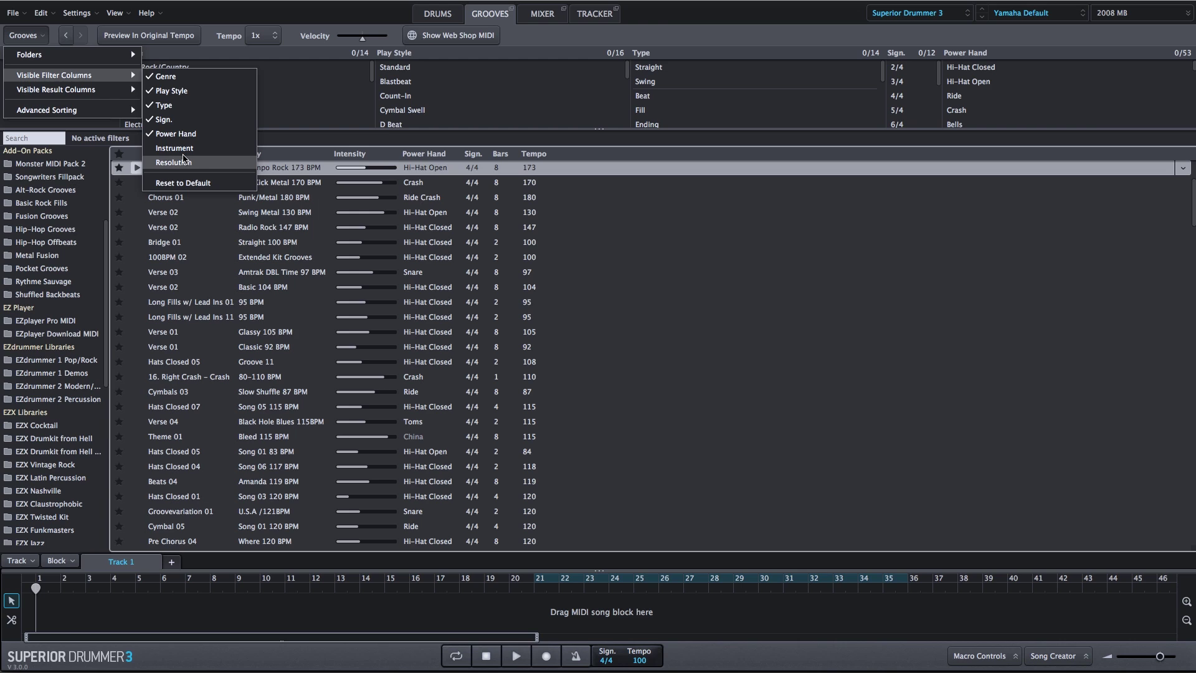
click(560, 49)
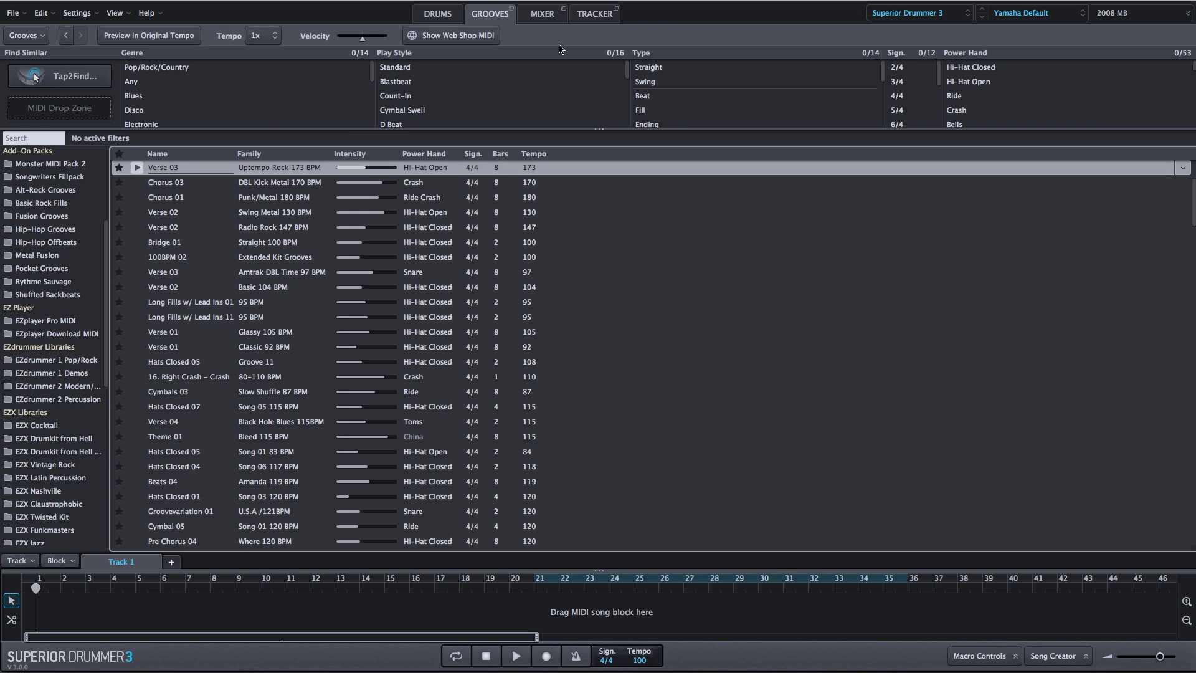
scroll(161, 78, down, 1)
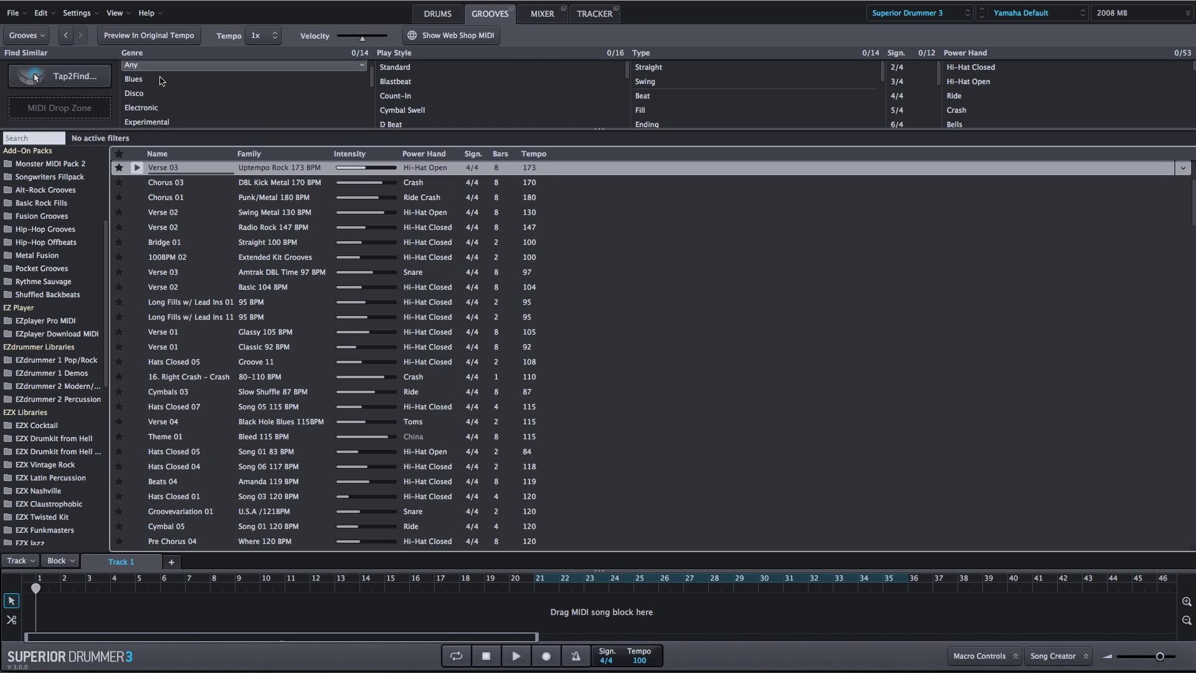
scroll(161, 80, down, 2)
click(162, 104)
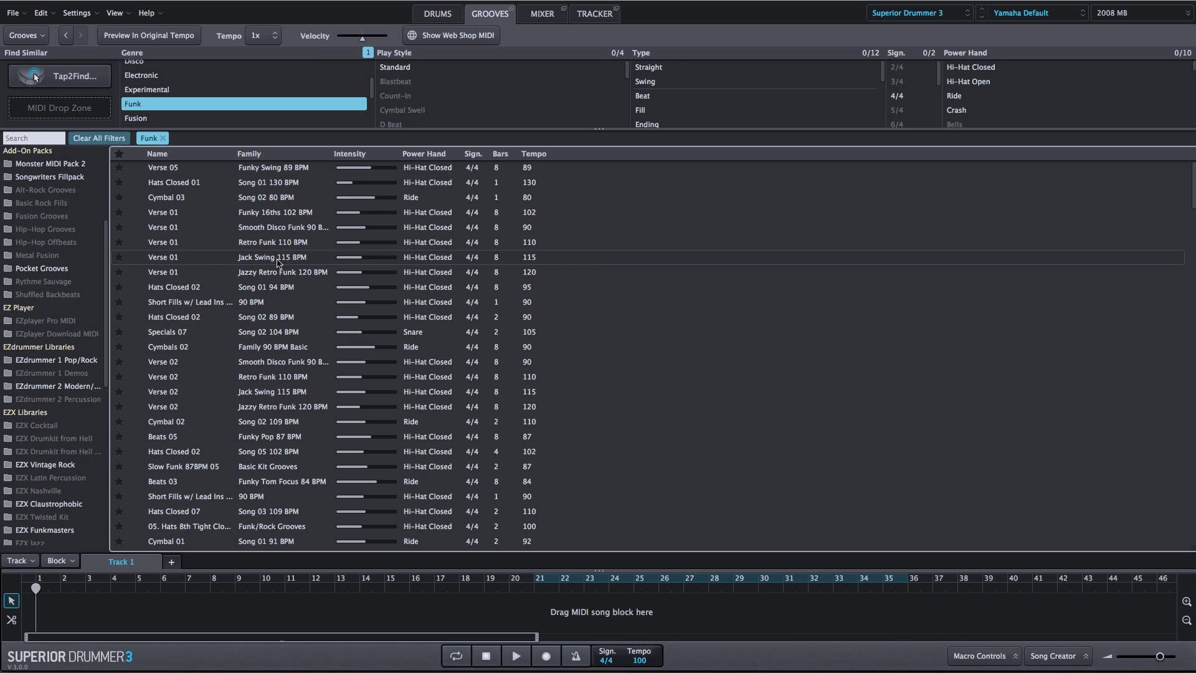
Preview Verse 05, Hats Closed 01, Funky 16ths 102 BPM and Slow Funk 87BPM 05, then stop.
click(137, 168)
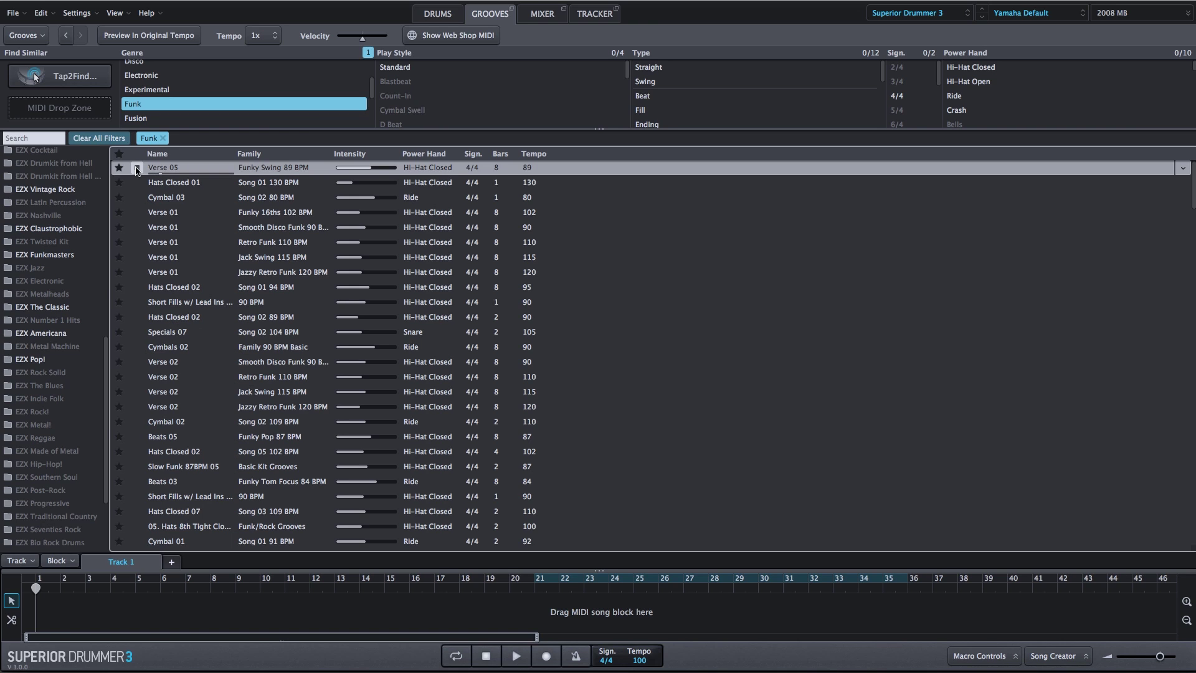
click(167, 183)
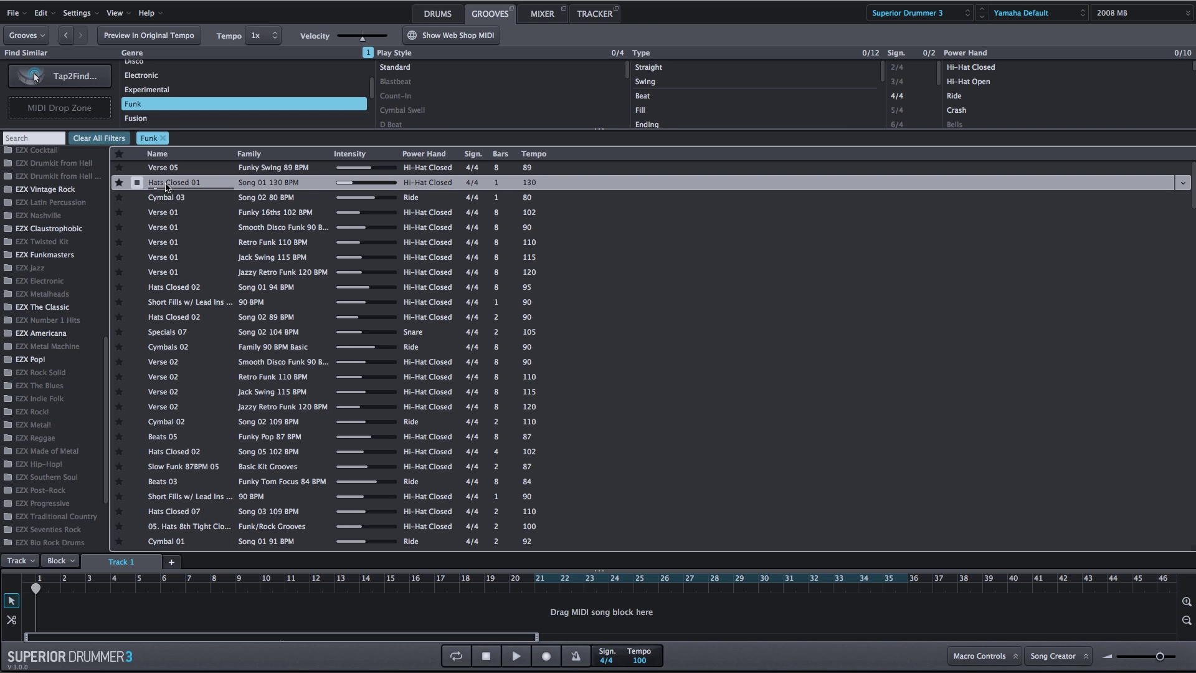
click(160, 215)
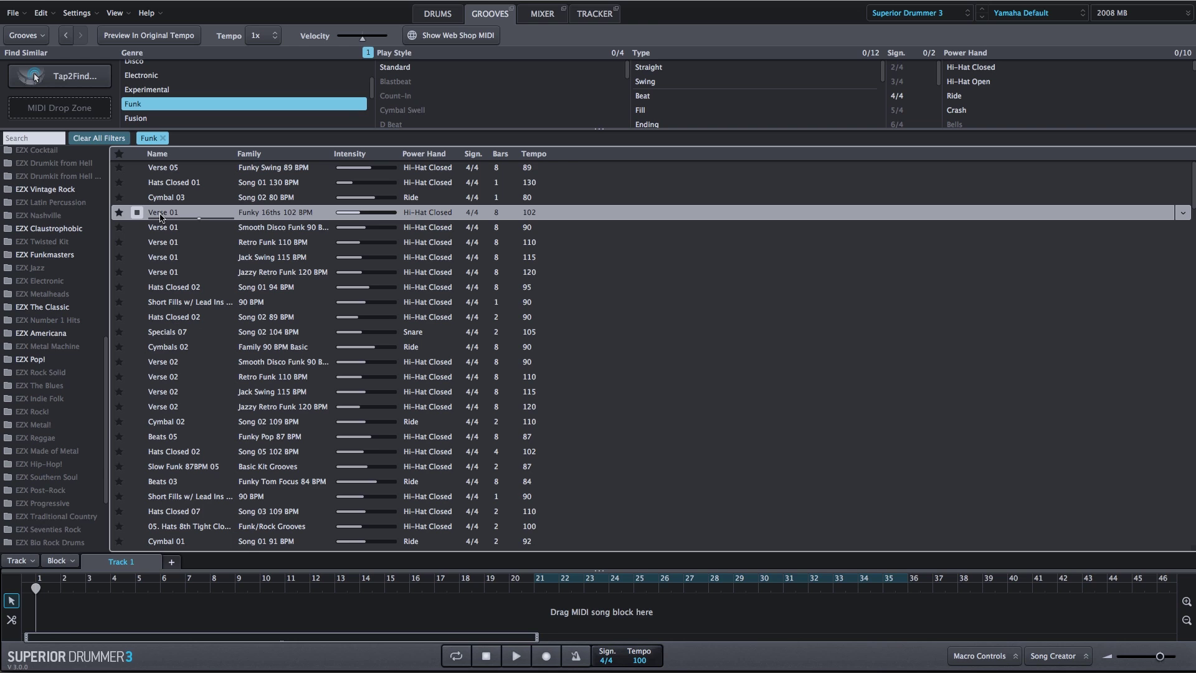
click(176, 470)
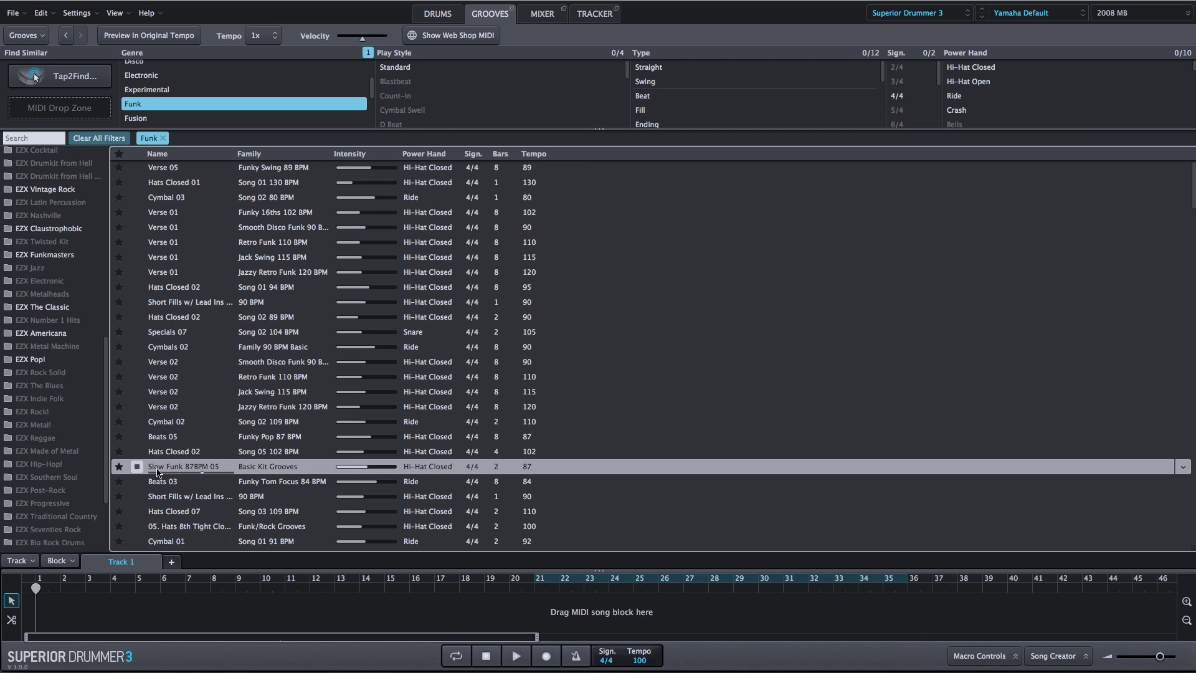
click(137, 469)
right_click(187, 468)
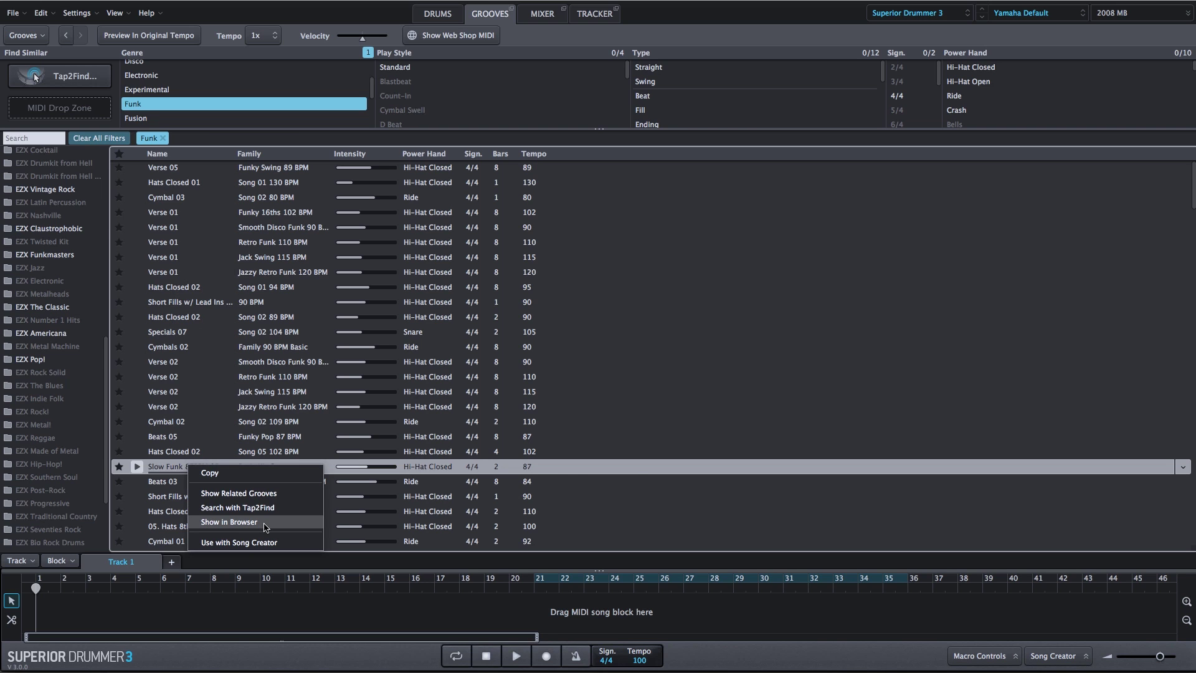
click(265, 525)
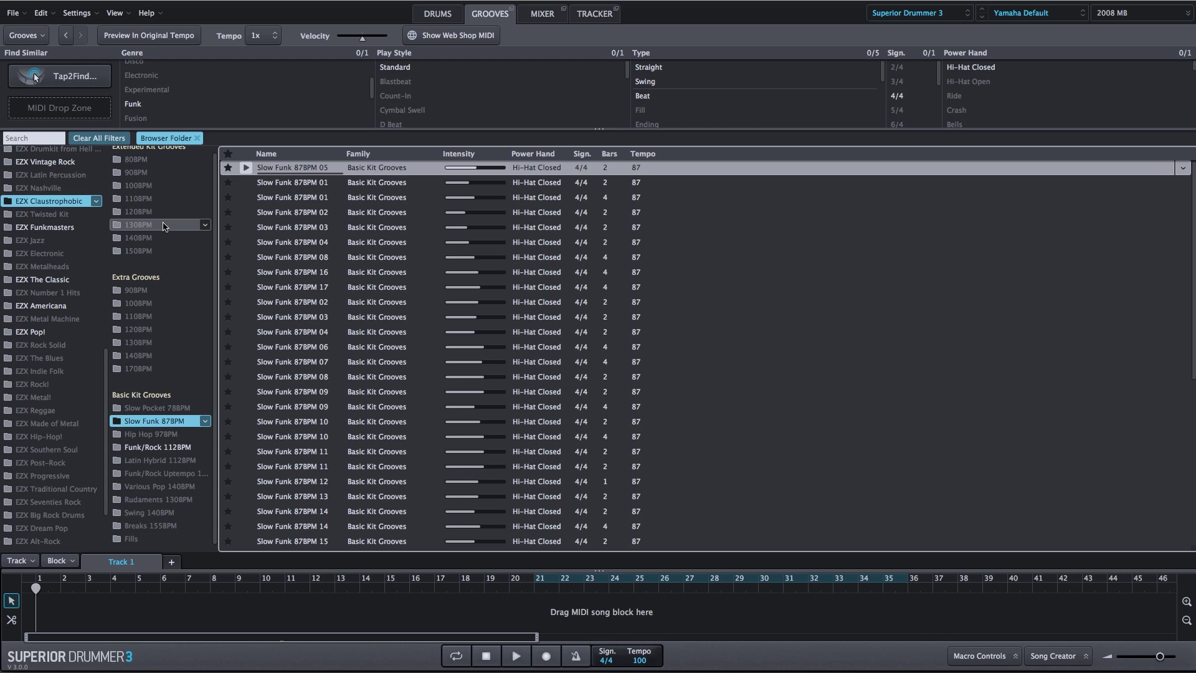
click(149, 103)
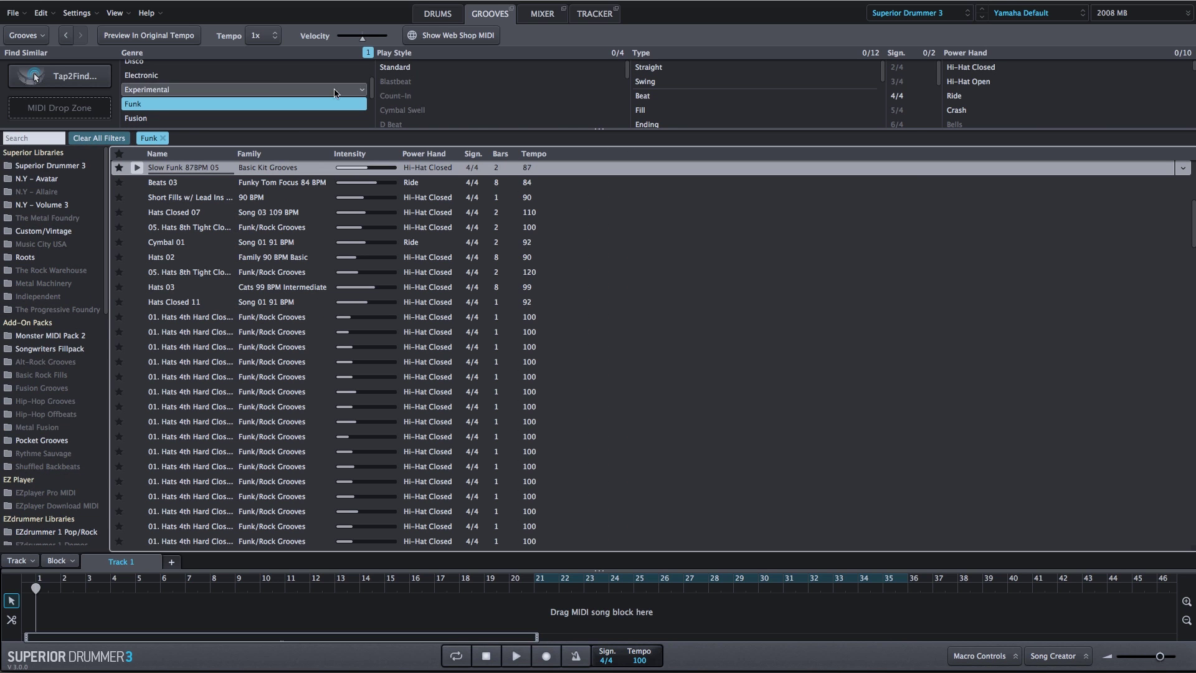
Add Swing type, 4/4 signature and Hi-Hat Closed power-hand filters.
click(681, 85)
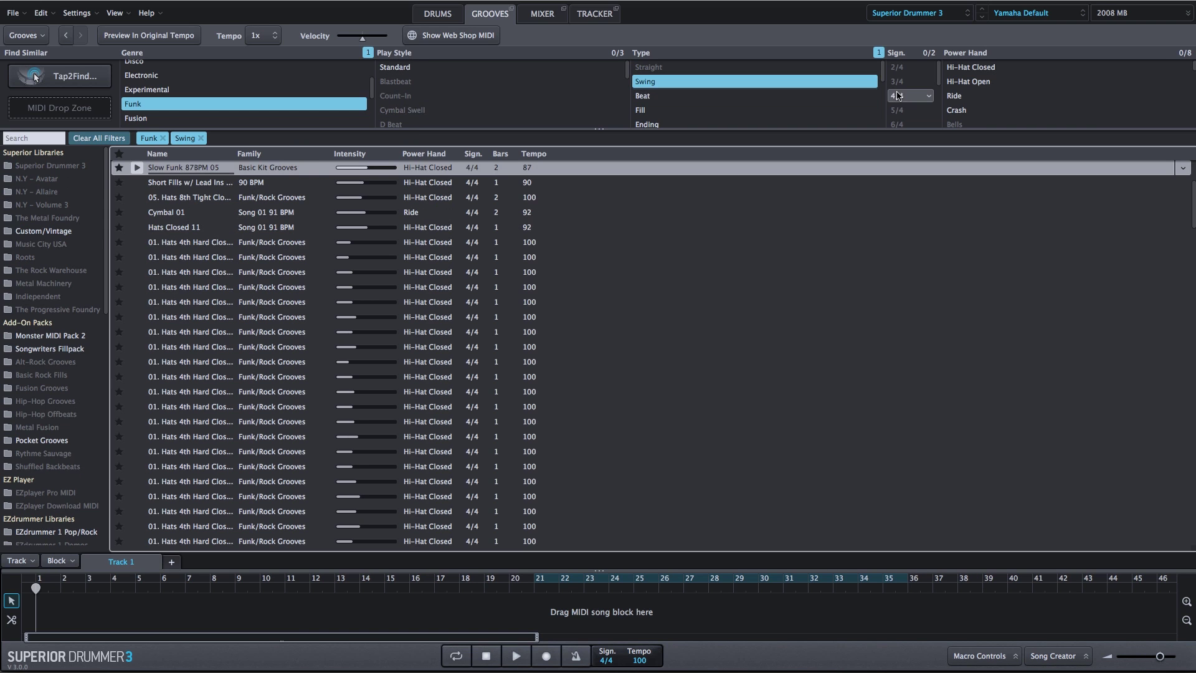
click(900, 95)
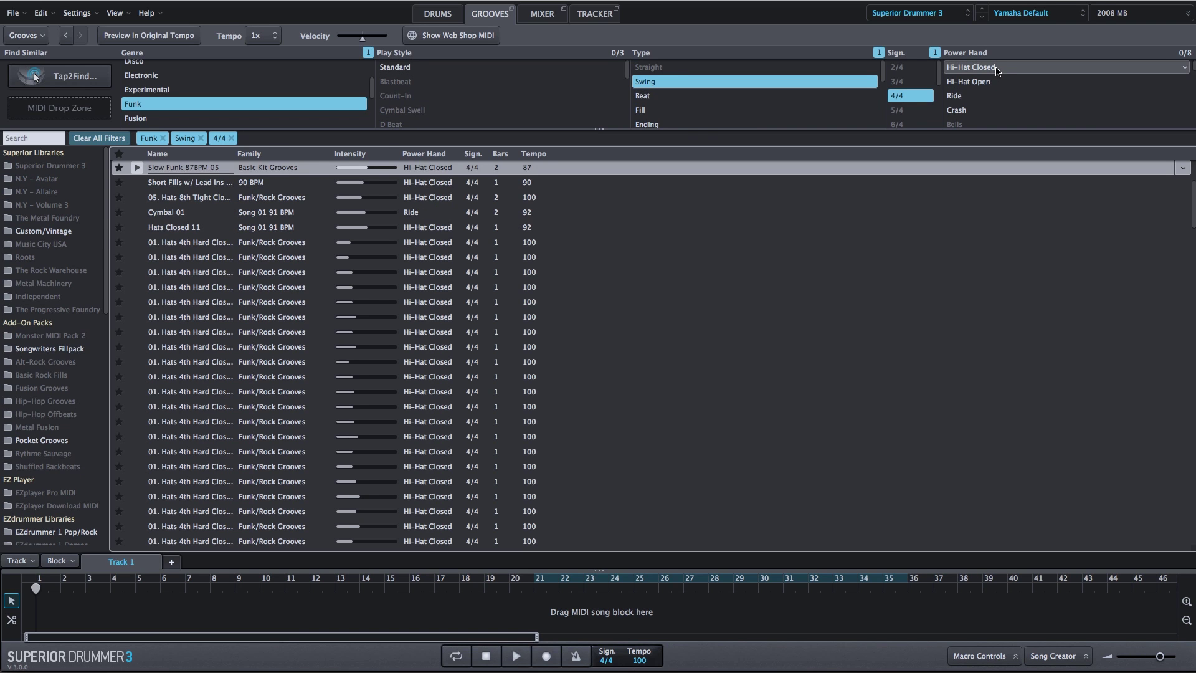
click(997, 71)
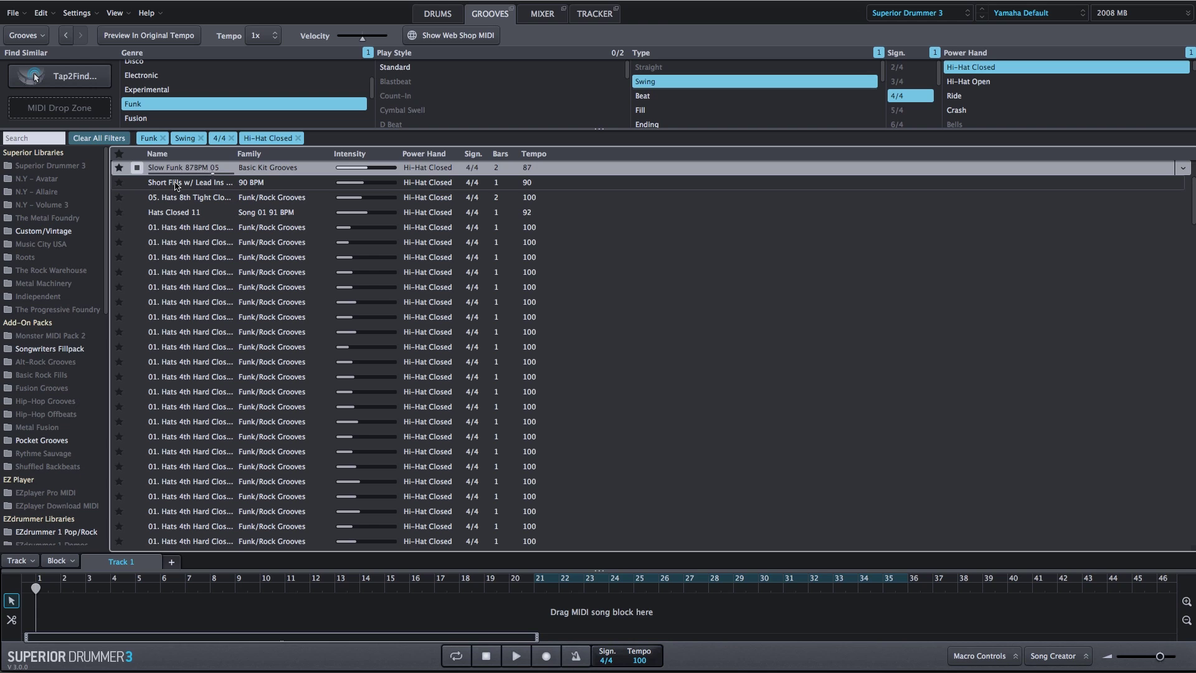
Preview three matching grooves, then play Slow Funk 87BPM 05 at +25 velocity.
click(176, 184)
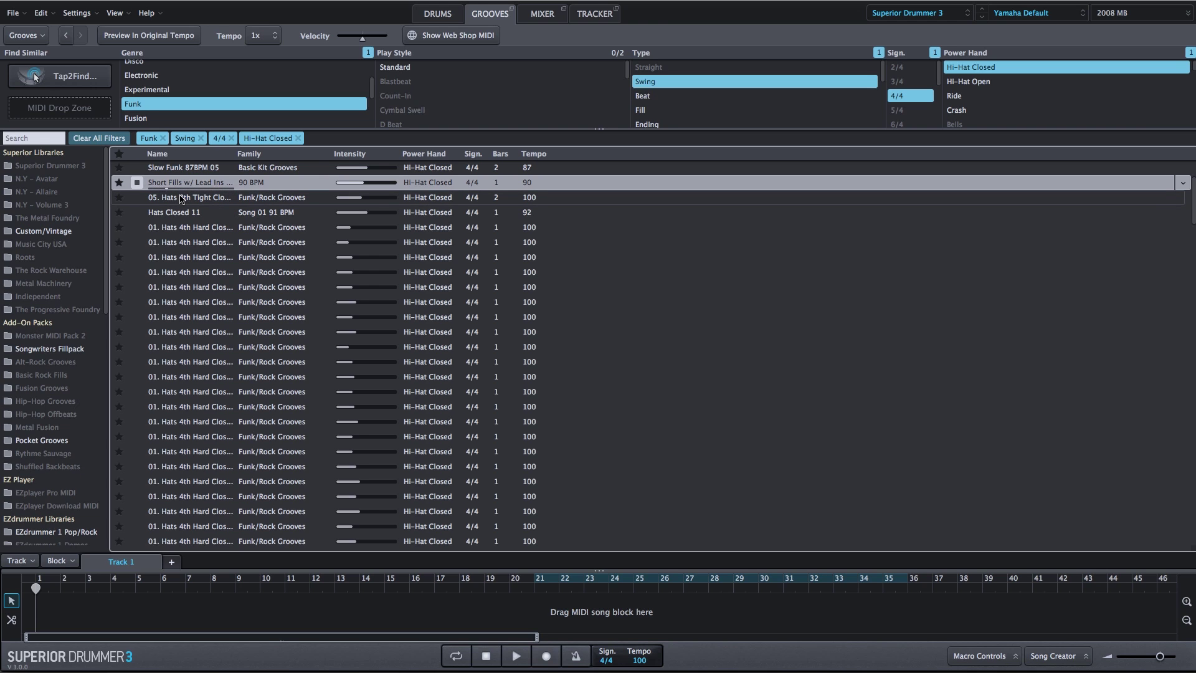
click(181, 198)
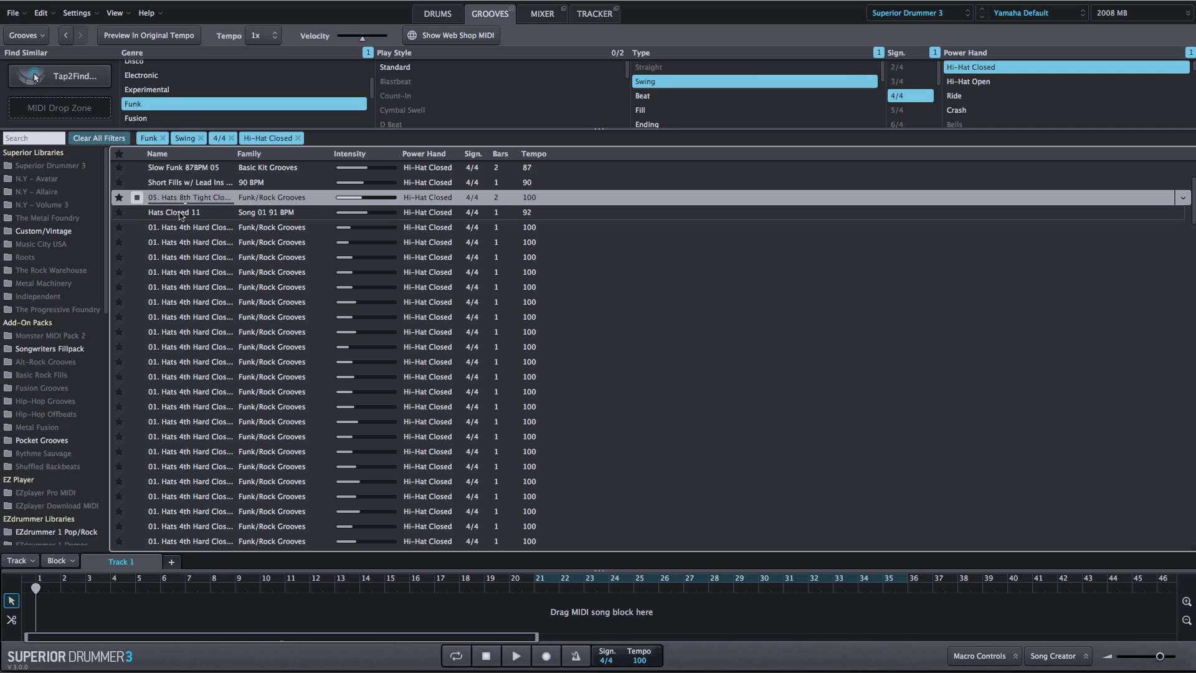
click(181, 214)
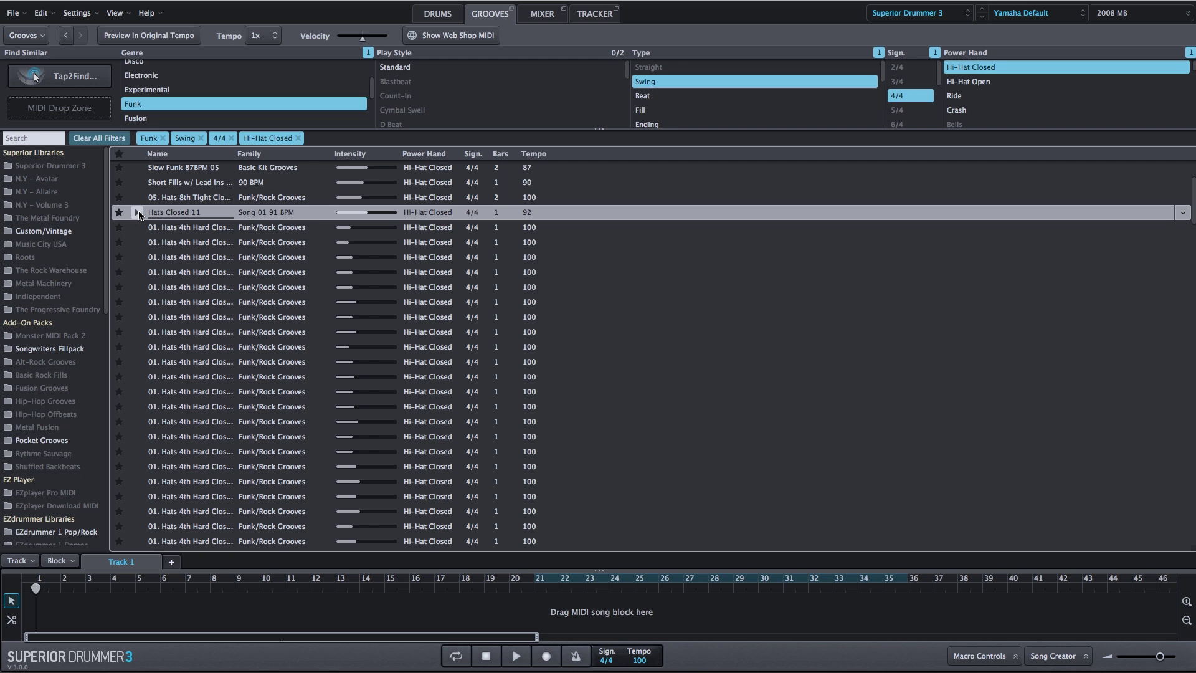
click(136, 184)
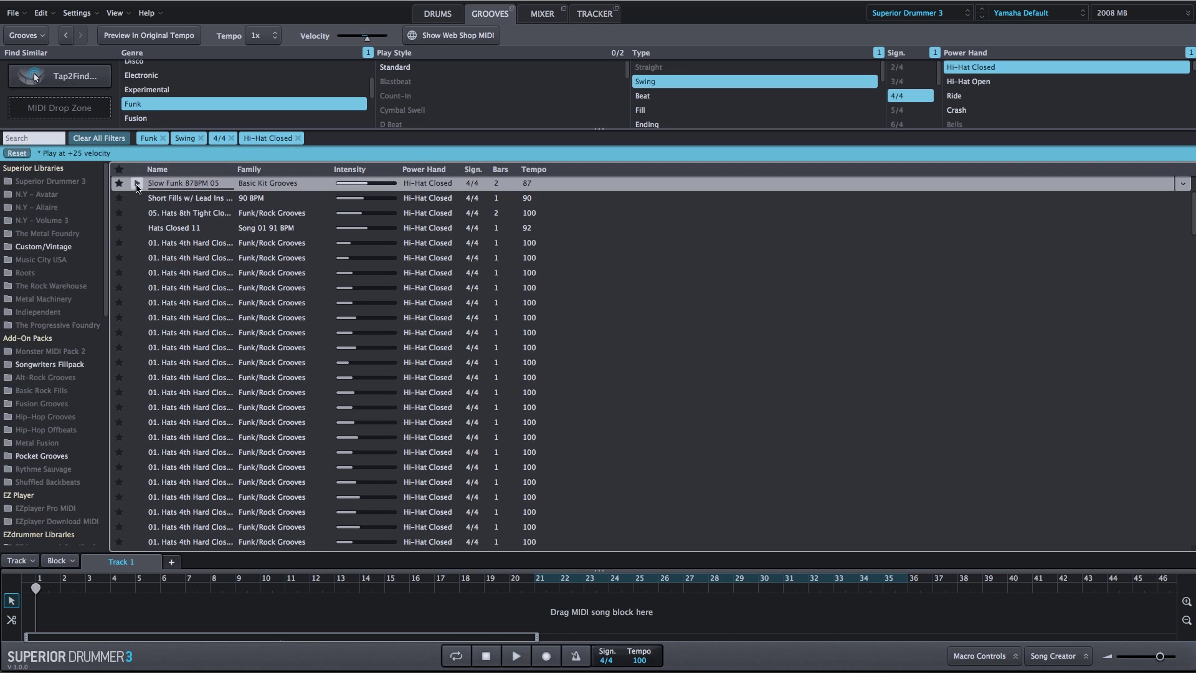